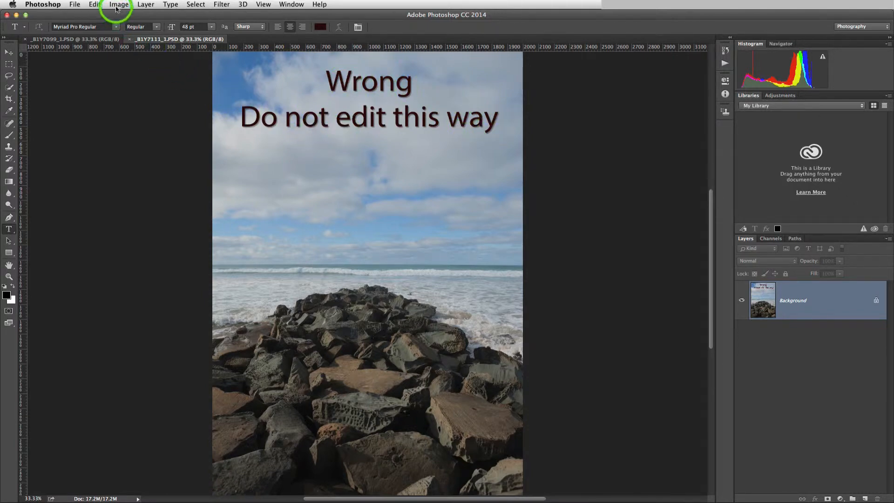
Adjust the portrait photo's Background directly with Levels, setting the input levels to 10, 0.80 and 224.
{"action": "left_click", "coordinate": [118, 5]}
{"action": "mouse_move", "coordinate": [119, 30]}
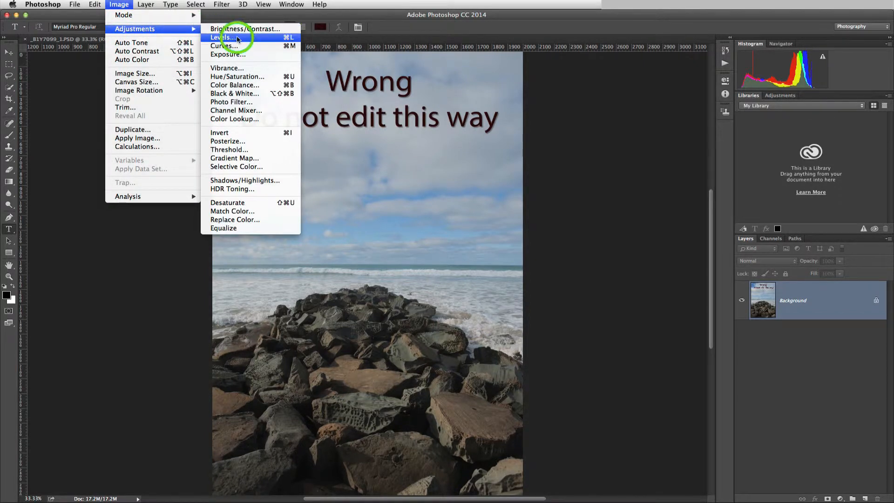
{"action": "left_click", "coordinate": [237, 39]}
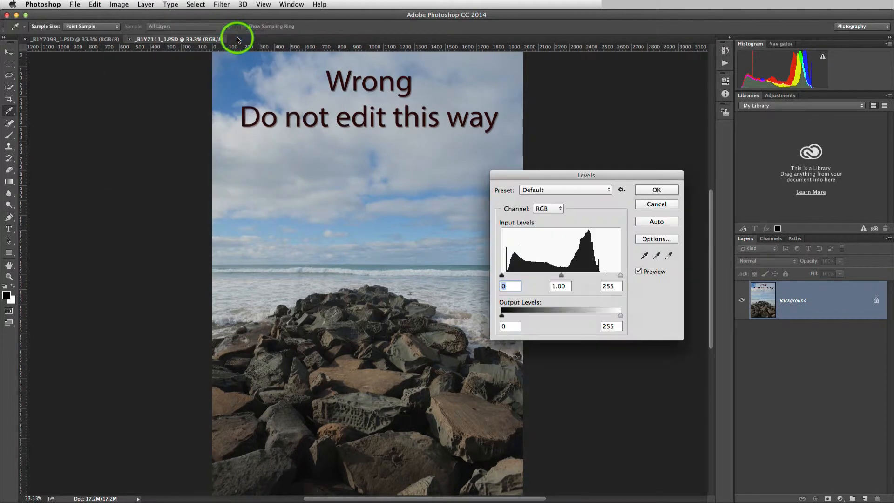
{"action": "left_click_drag", "start_coordinate": [541, 176], "coordinate": [579, 164]}
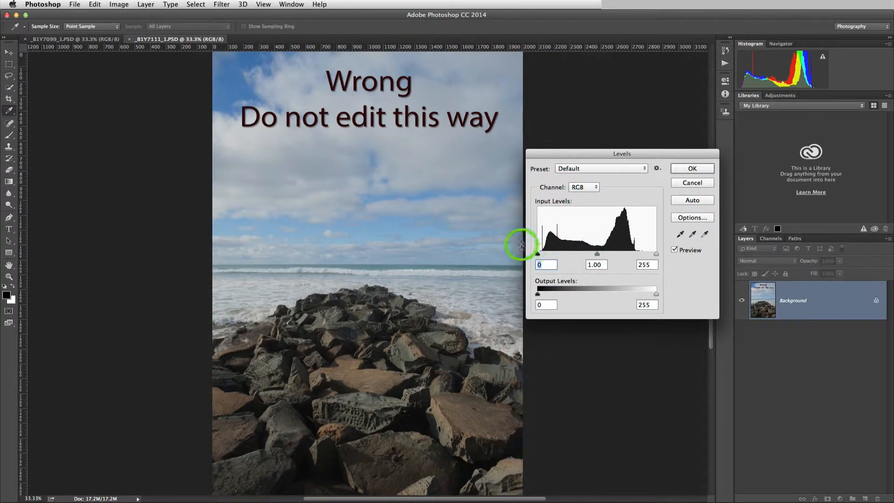
{"action": "left_click_drag", "start_coordinate": [538, 255], "coordinate": [543, 255]}
{"action": "left_click_drag", "start_coordinate": [597, 254], "coordinate": [604, 255]}
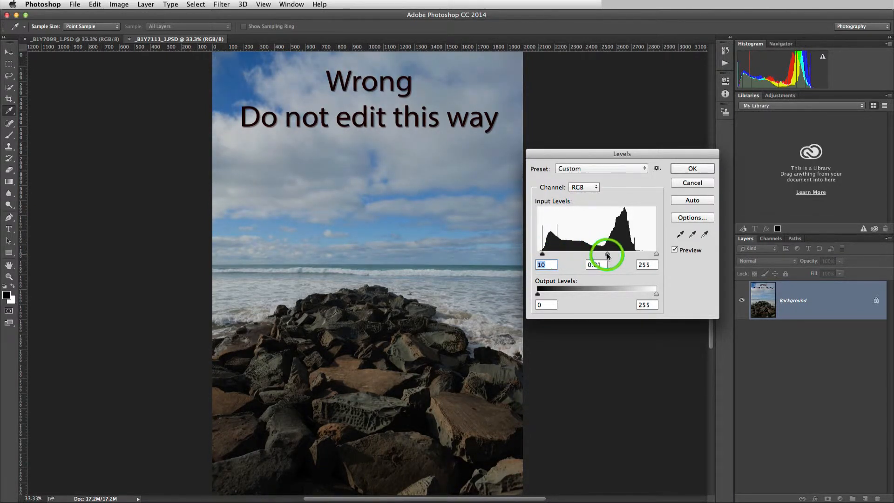
{"action": "left_click_drag", "start_coordinate": [608, 255], "coordinate": [642, 254]}
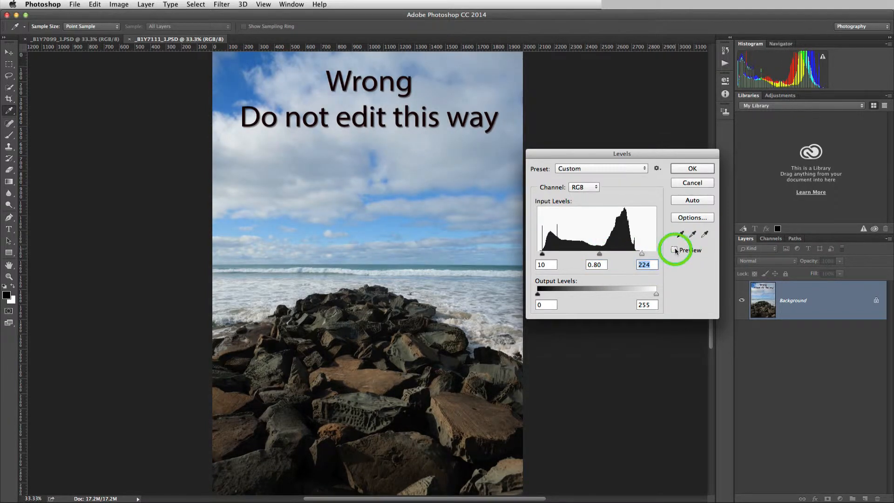
Compare the photo with and without the Levels preview, and apply the adjustment to the Background.
{"action": "left_click", "coordinate": [676, 250]}
{"action": "left_click", "coordinate": [676, 250]}
{"action": "left_click", "coordinate": [675, 251]}
{"action": "left_click", "coordinate": [675, 251]}
{"action": "left_click", "coordinate": [693, 169]}
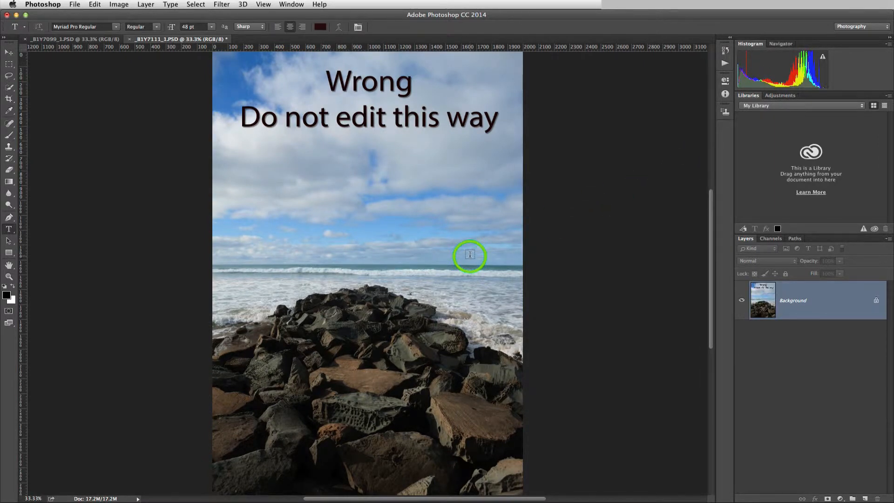
Apply a Hue/Saturation adjustment directly to the Background with Saturation at +20.
{"action": "left_click", "coordinate": [118, 6]}
{"action": "mouse_move", "coordinate": [121, 31]}
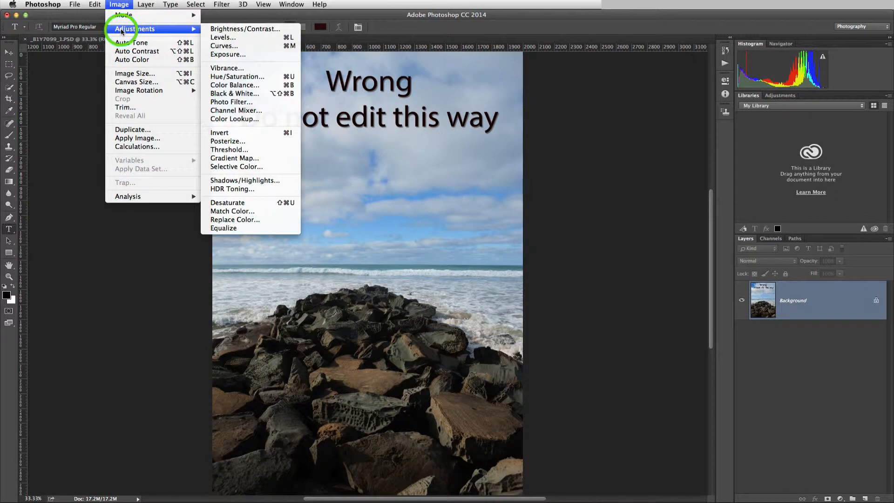
{"action": "left_click", "coordinate": [275, 80]}
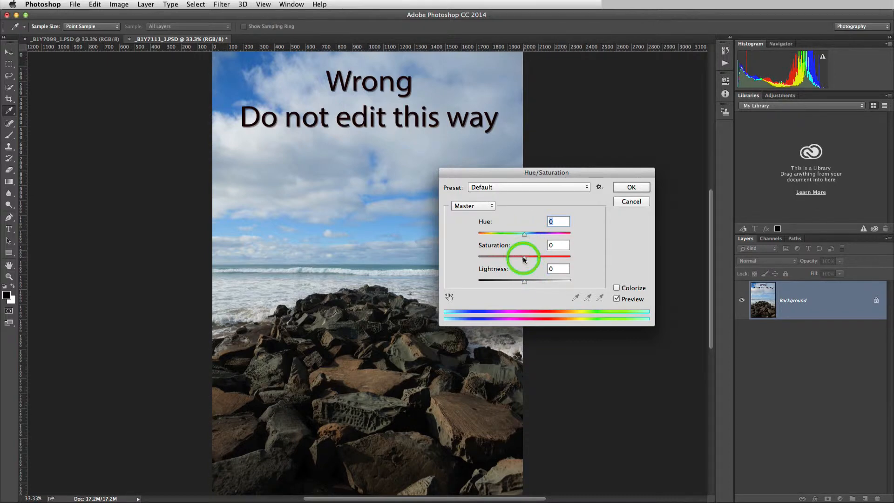
{"action": "left_click_drag", "start_coordinate": [524, 256], "coordinate": [535, 259]}
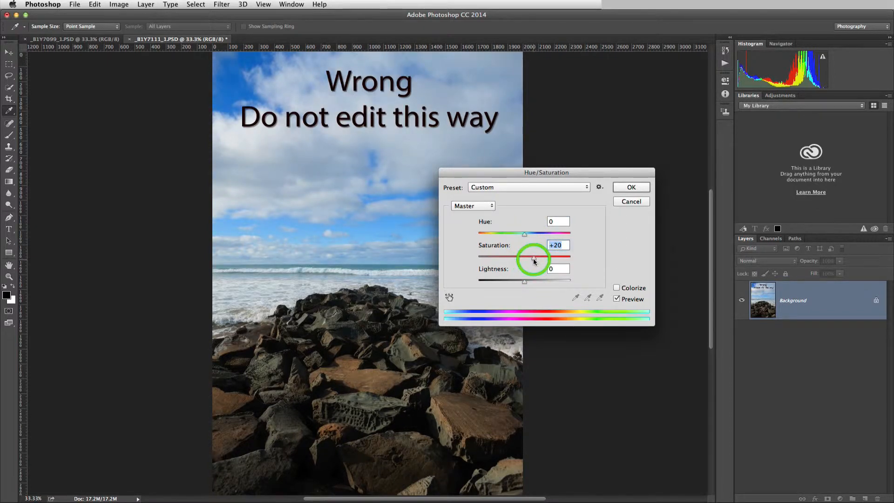
{"action": "left_click", "coordinate": [649, 185]}
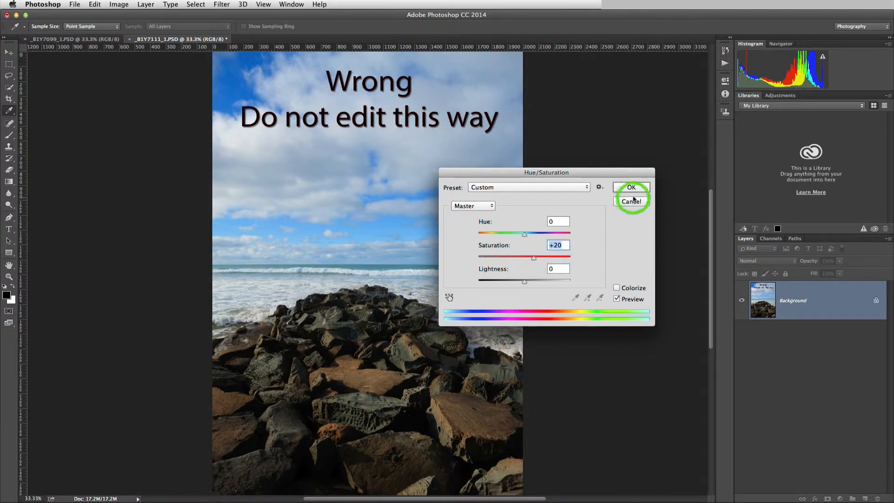
{"action": "left_click", "coordinate": [635, 189]}
{"action": "left_click", "coordinate": [459, 216]}
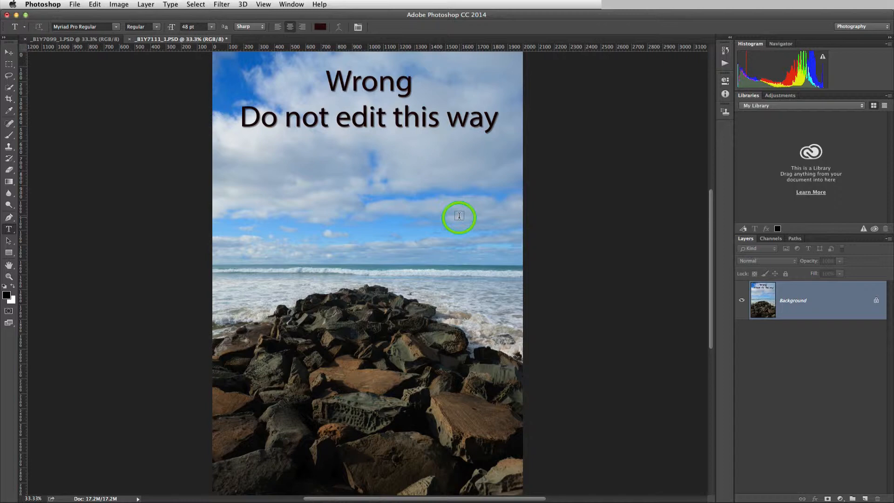
Apply a Vibrance adjustment directly to the Background with Vibrance at +40.
{"action": "left_click", "coordinate": [114, 5]}
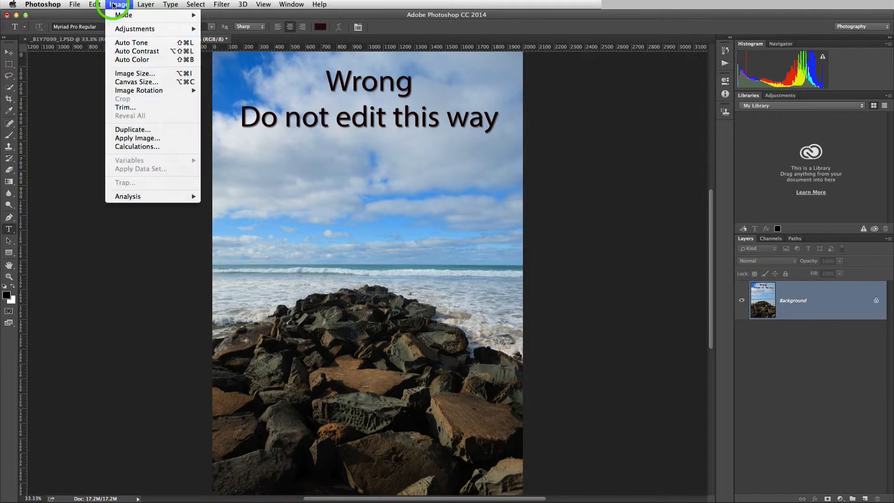
{"action": "mouse_move", "coordinate": [140, 29]}
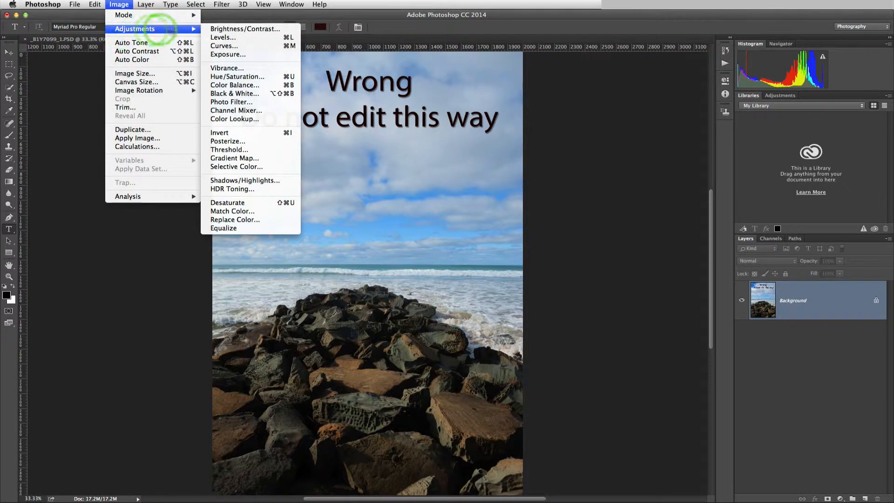
{"action": "left_click", "coordinate": [247, 69]}
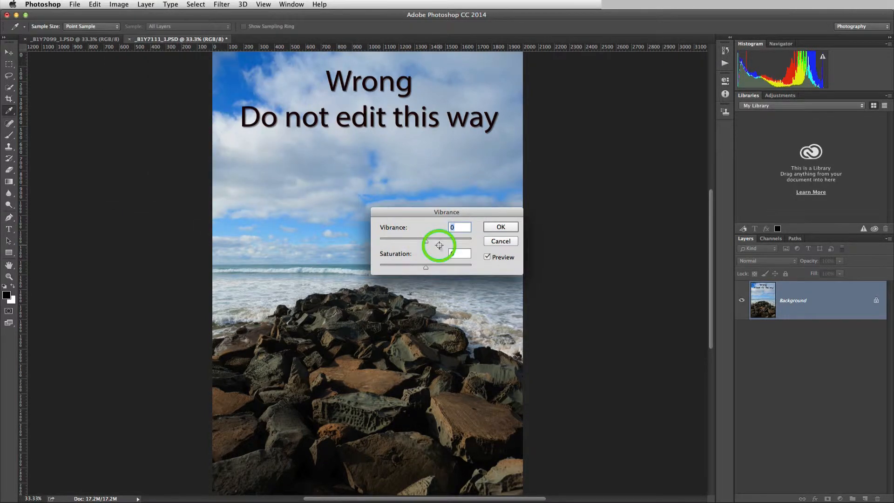
{"action": "left_click_drag", "start_coordinate": [426, 243], "coordinate": [445, 244]}
{"action": "left_click", "coordinate": [506, 227]}
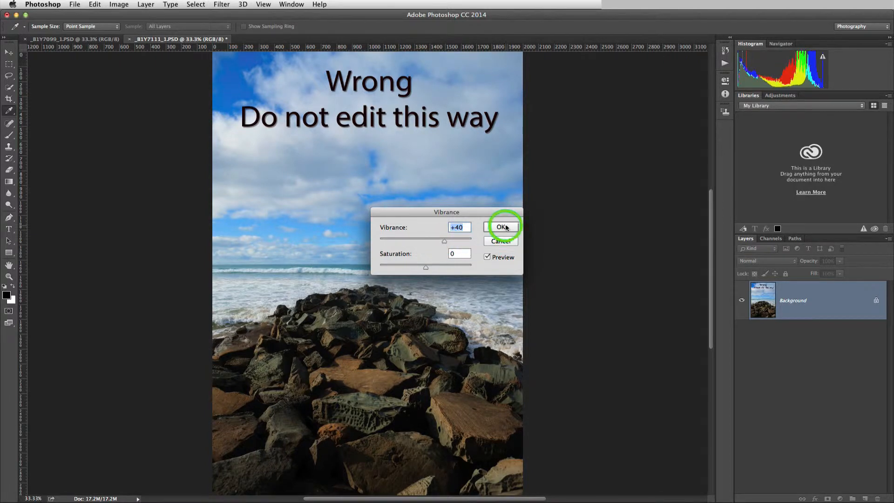
{"action": "key", "text": "t"}
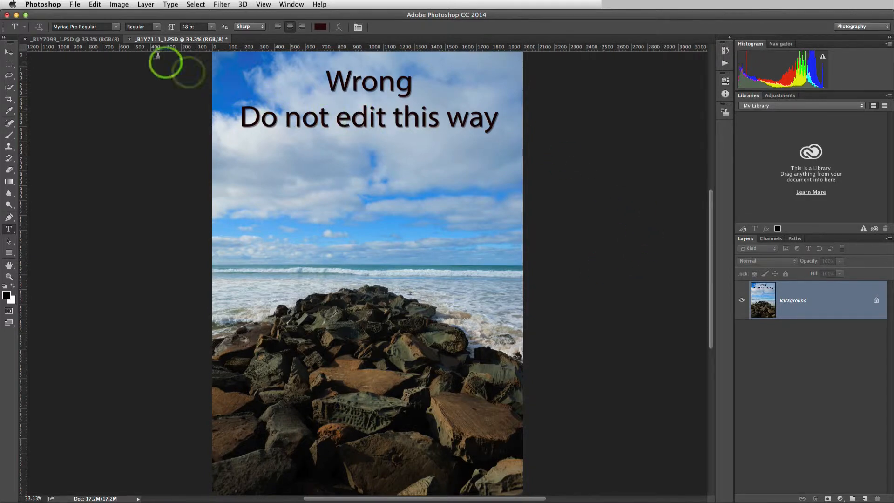
Save the portrait photo as Beach_portrait.psd in the Non destructive sample folder and close it.
{"action": "left_click", "coordinate": [73, 5]}
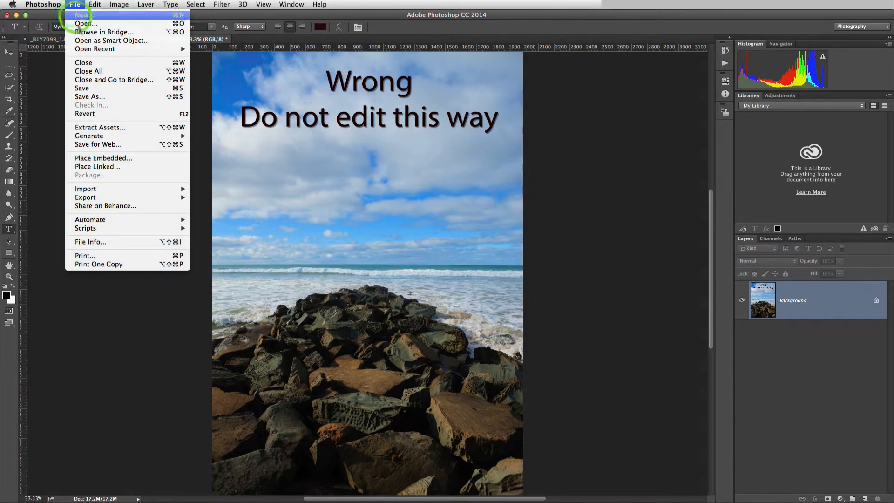
{"action": "left_click", "coordinate": [99, 97]}
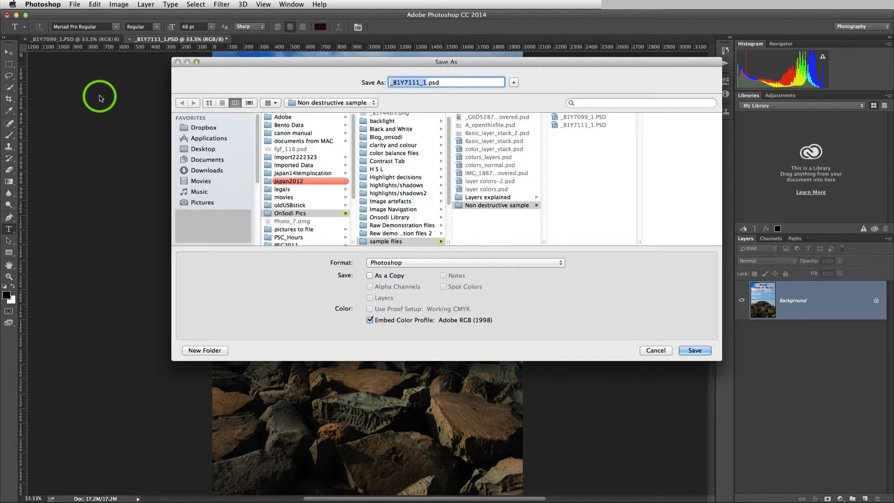
{"action": "left_click", "coordinate": [496, 208]}
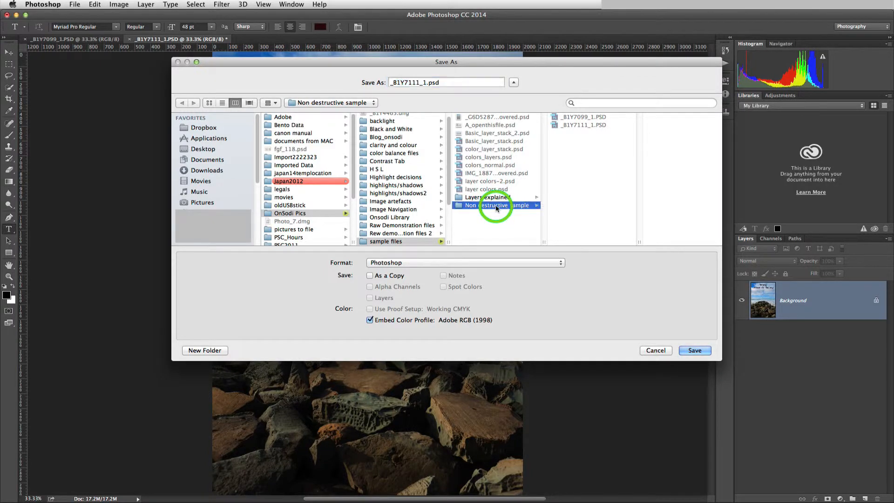
{"action": "left_click", "coordinate": [394, 83]}
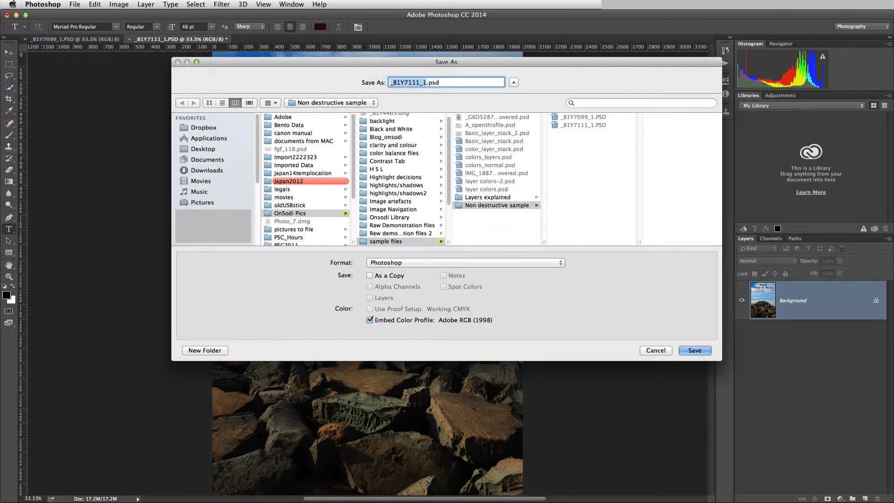
{"action": "type", "text": "Beach_portraits"}
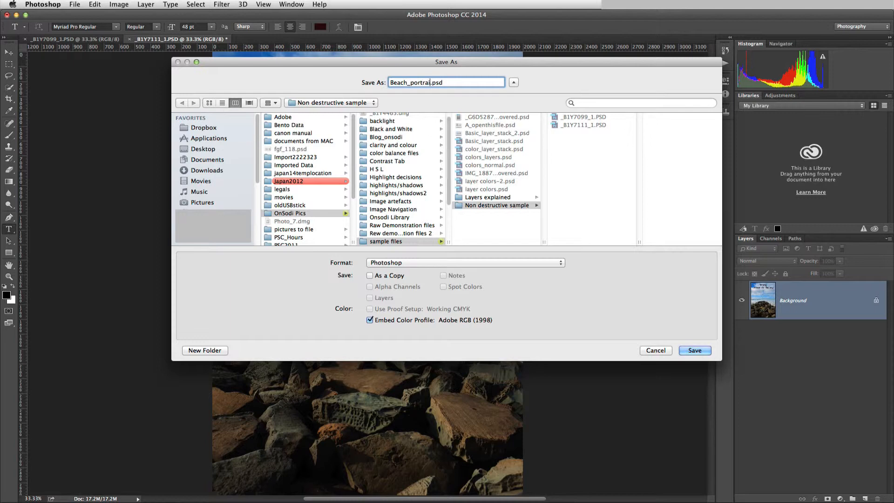
{"action": "left_click", "coordinate": [701, 350]}
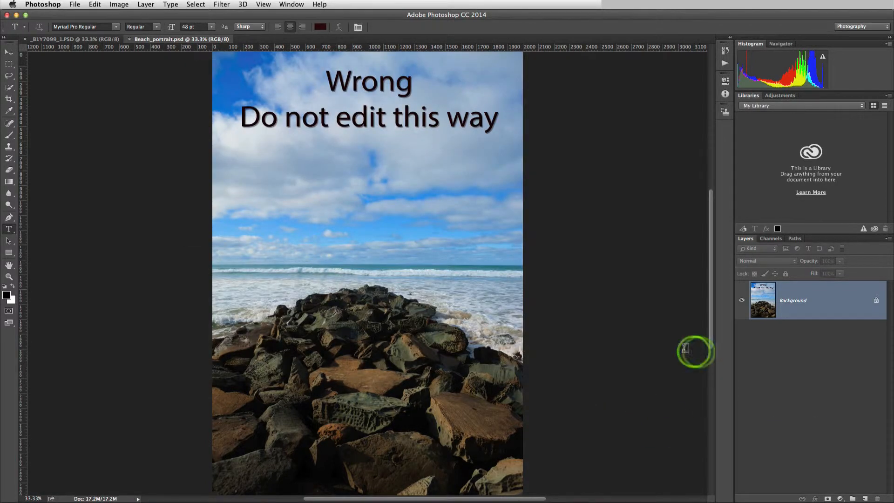
{"action": "left_click", "coordinate": [130, 39]}
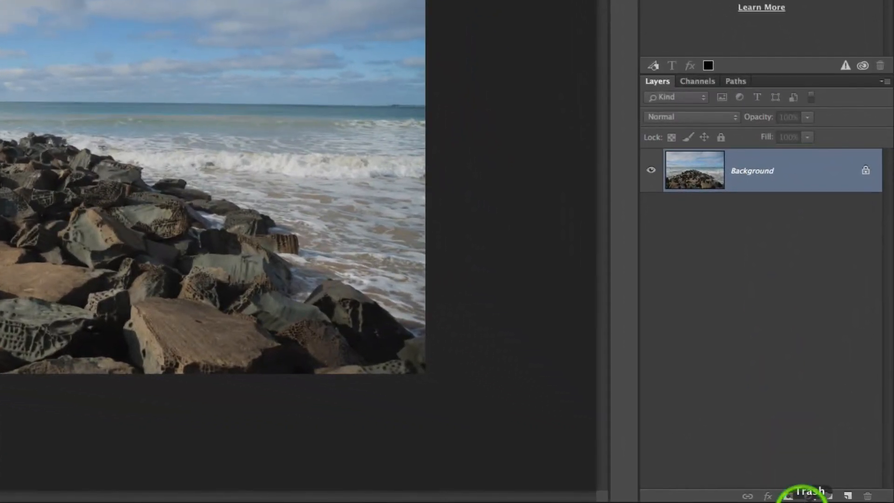
Add a Levels adjustment layer above the landscape photo's Background with input levels 10, 0.80 and 224.
{"action": "left_click", "coordinate": [808, 496]}
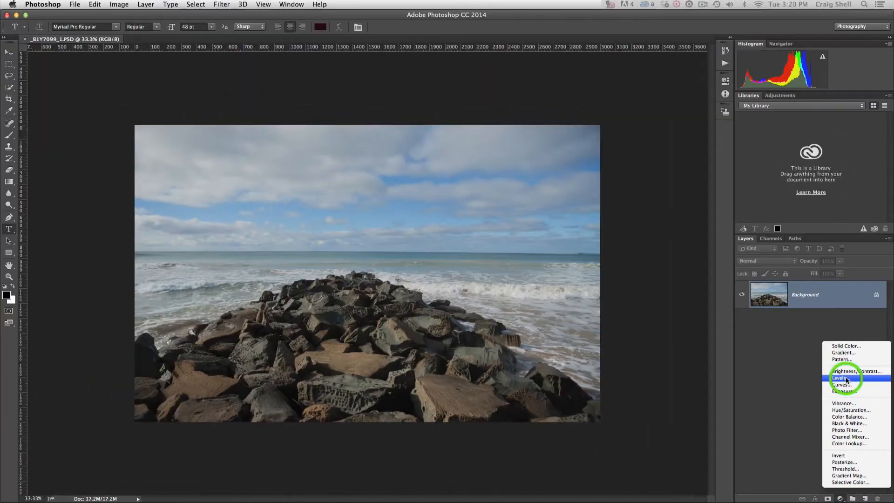
{"action": "left_click", "coordinate": [847, 378]}
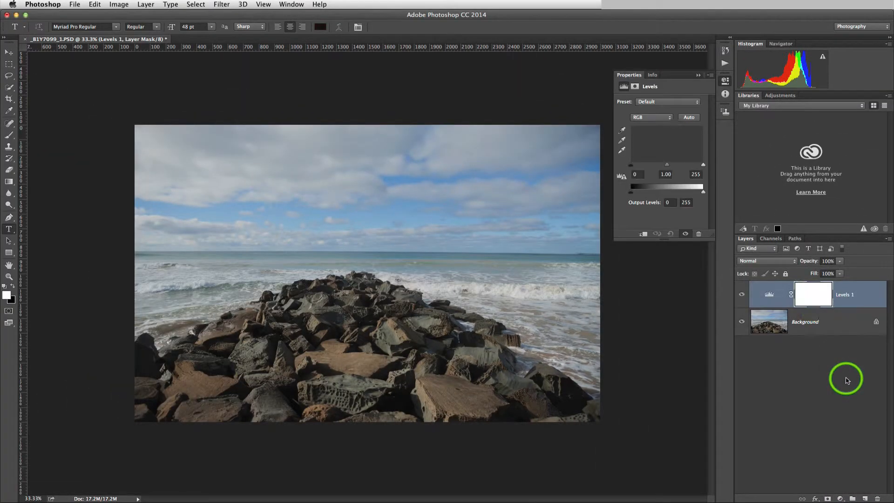
{"action": "left_click_drag", "start_coordinate": [629, 168], "coordinate": [673, 169]}
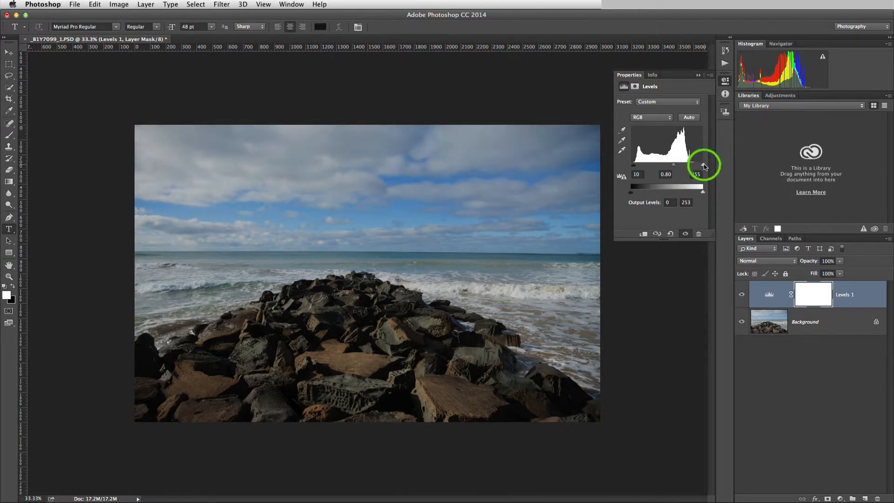
{"action": "left_click_drag", "start_coordinate": [703, 164], "coordinate": [695, 166]}
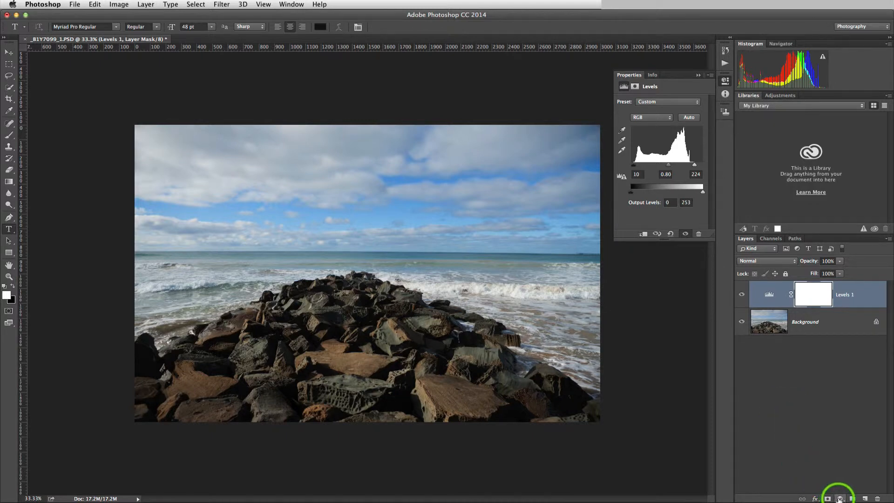
Add a Hue/Saturation adjustment layer above the Levels layer and set its Saturation to 20.
{"action": "left_click", "coordinate": [839, 499]}
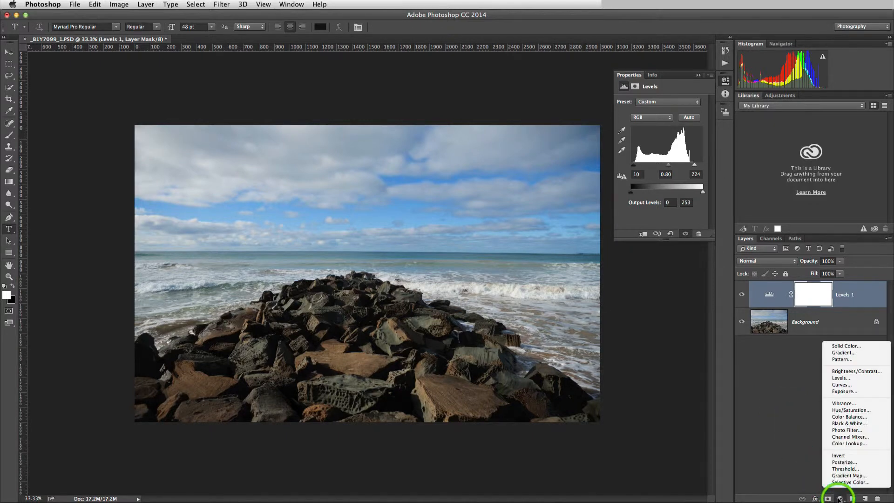
{"action": "left_click", "coordinate": [846, 412]}
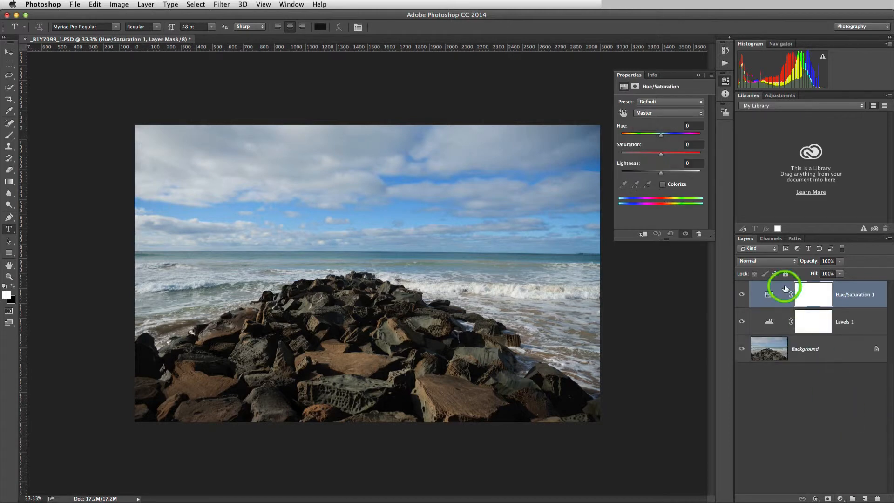
{"action": "left_click", "coordinate": [688, 144]}
{"action": "type", "text": "20"}
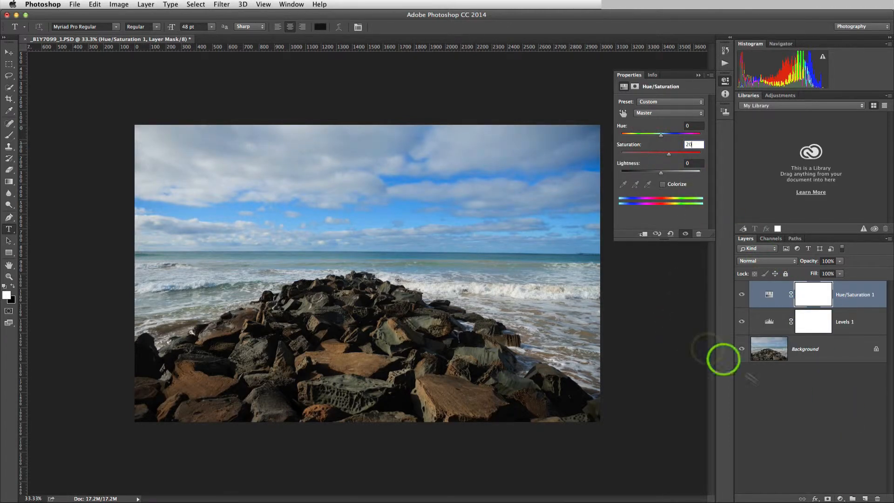
{"action": "left_click", "coordinate": [781, 389]}
Add a Vibrance adjustment layer at the top of the layer stack and set its Vibrance to 40.
{"action": "left_click", "coordinate": [841, 498]}
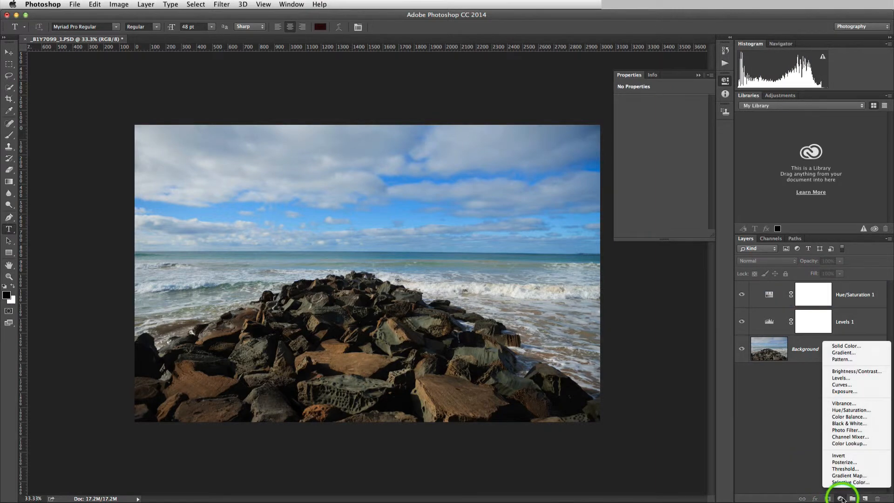
{"action": "left_click", "coordinate": [845, 403]}
{"action": "left_click", "coordinate": [691, 102]}
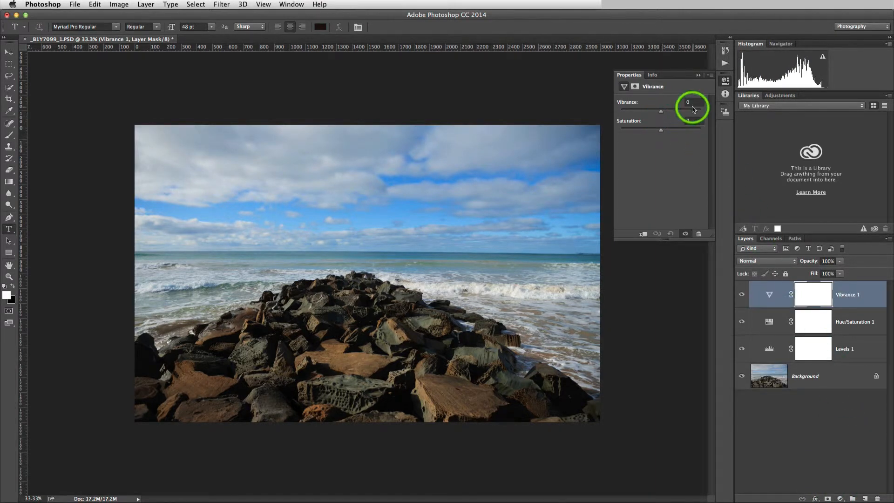
{"action": "type", "text": "40"}
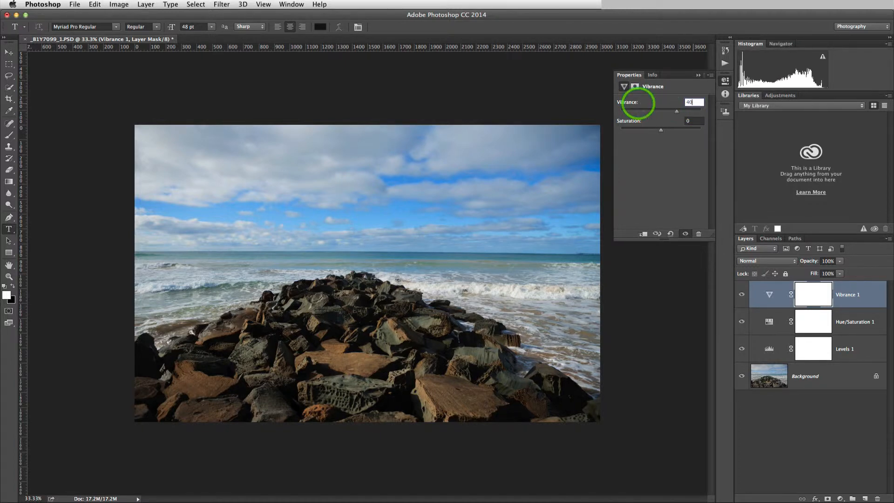
{"action": "key", "text": "Return"}
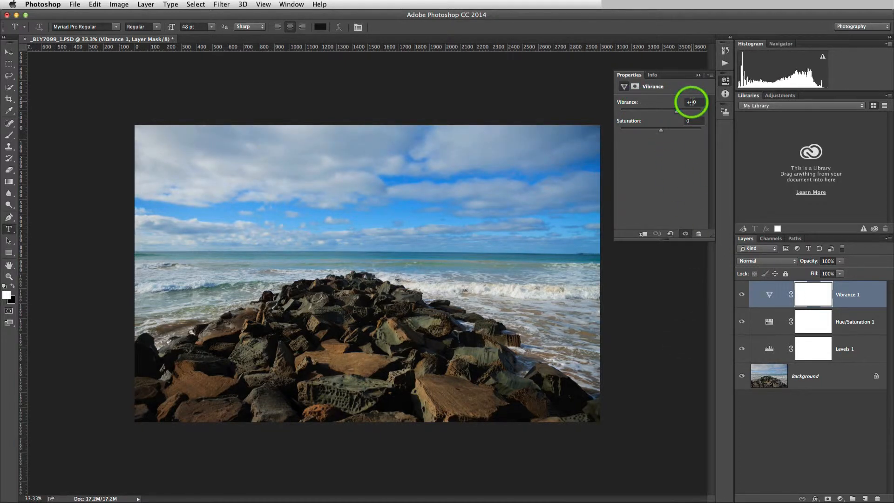
Save the landscape photo with its adjustment layers as Beach_landscape.psd in the Non destructive sample folder and close it.
{"action": "left_click", "coordinate": [73, 4]}
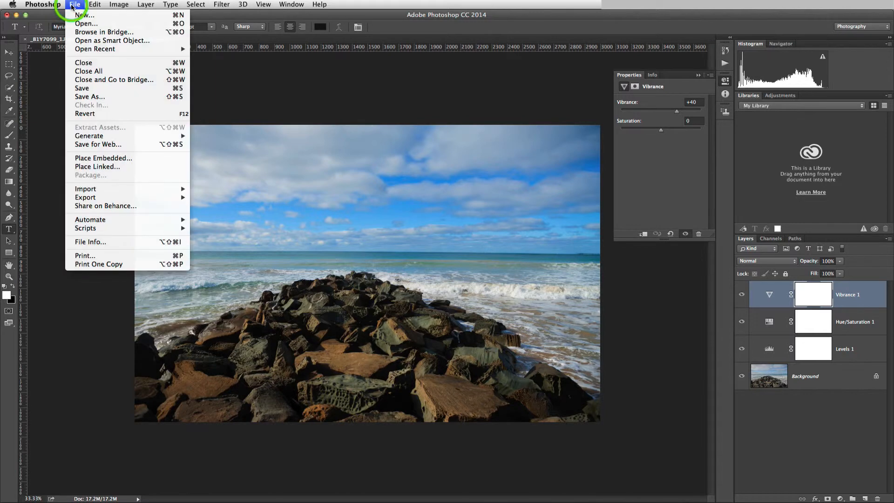
{"action": "left_click", "coordinate": [89, 97]}
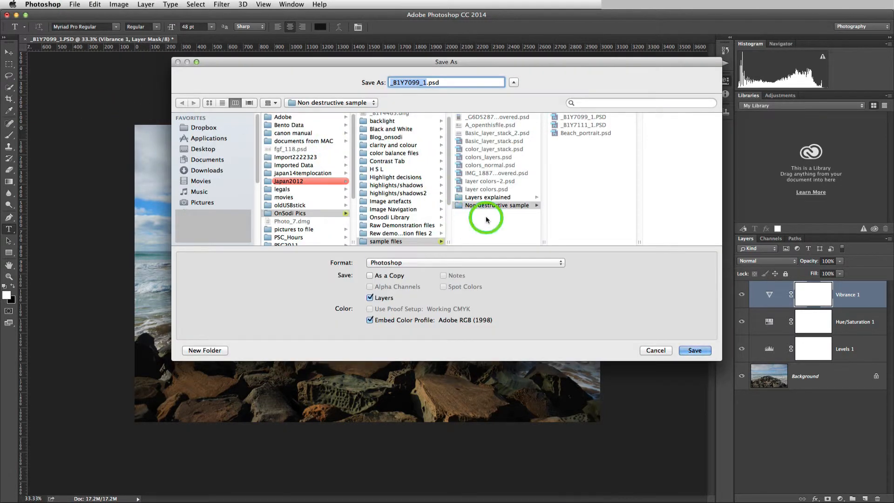
{"action": "type", "text": "Beac"}
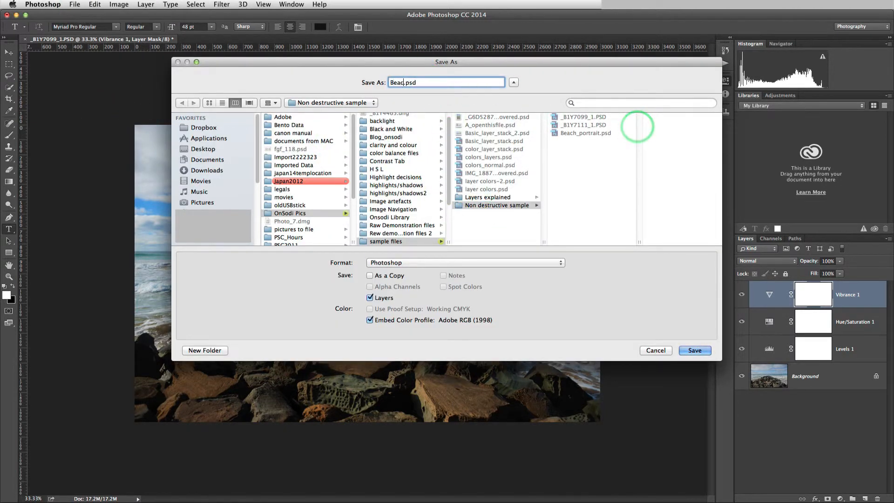
{"action": "type", "text": "h_lans"}
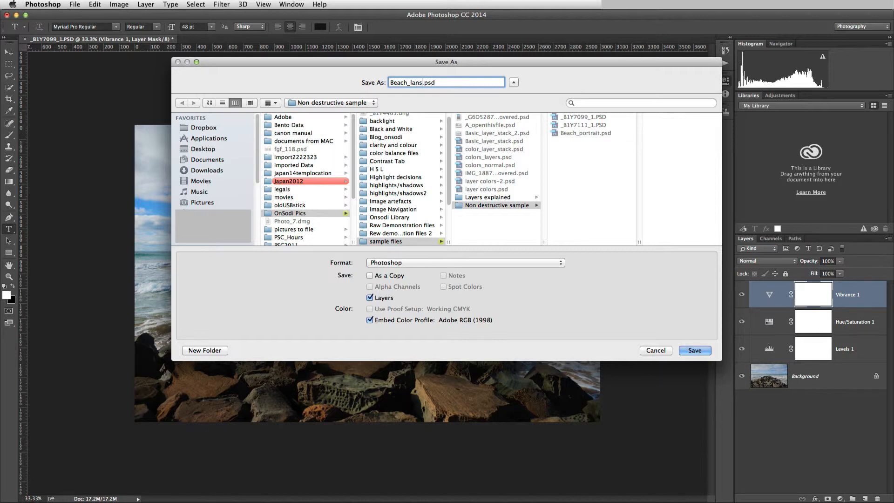
{"action": "type", "text": "dsca"}
{"action": "left_click", "coordinate": [26, 40]}
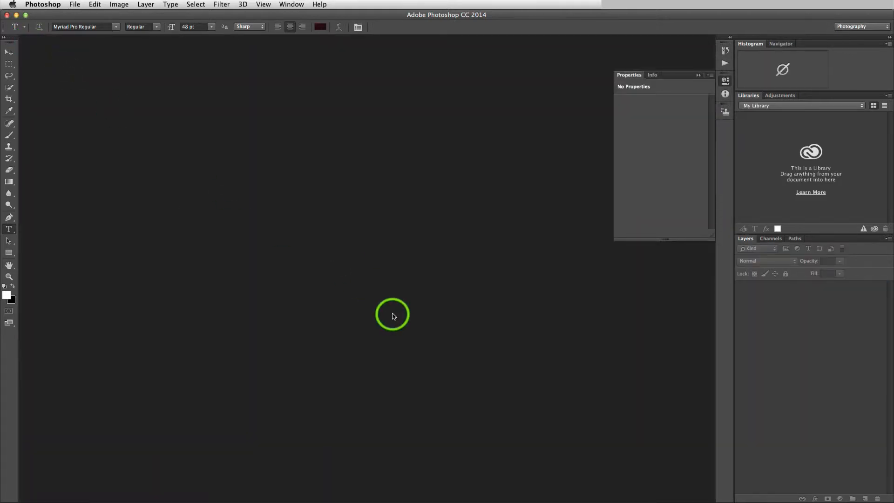
Switch to Adobe Bridge and open both Beach_landscape.psd and Beach_portrait.psd in Photoshop.
{"action": "left_click", "coordinate": [200, 501]}
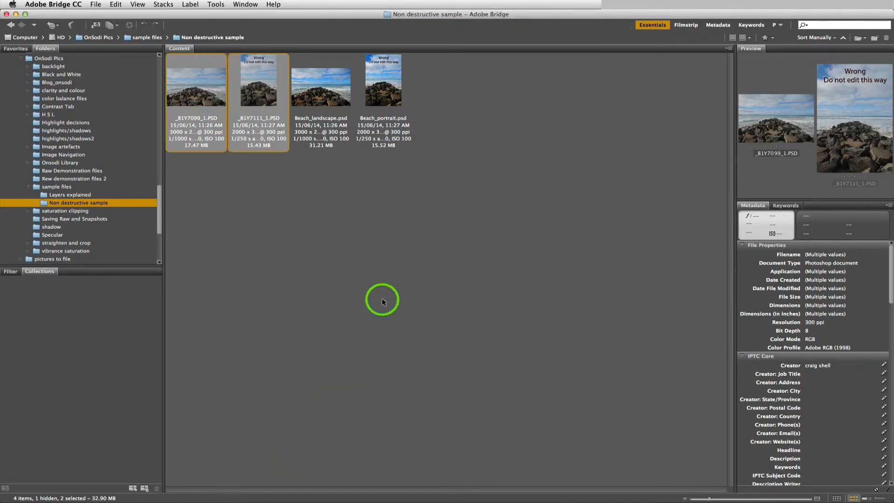
{"action": "left_click", "coordinate": [328, 91]}
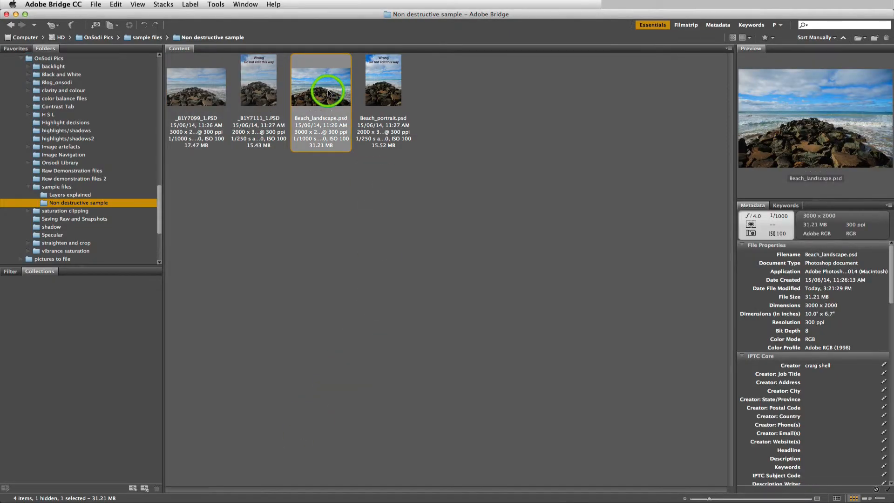
{"action": "left_click", "coordinate": [382, 93]}
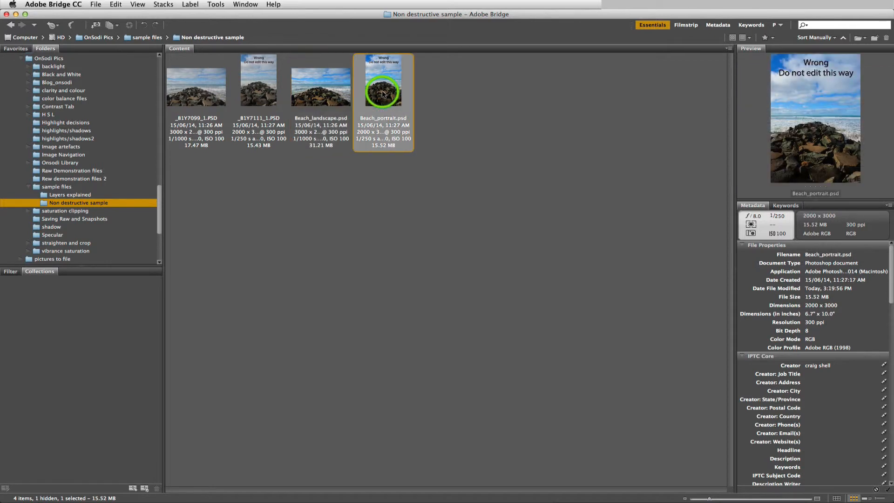
{"action": "left_click", "coordinate": [332, 93], "text": "shift"}
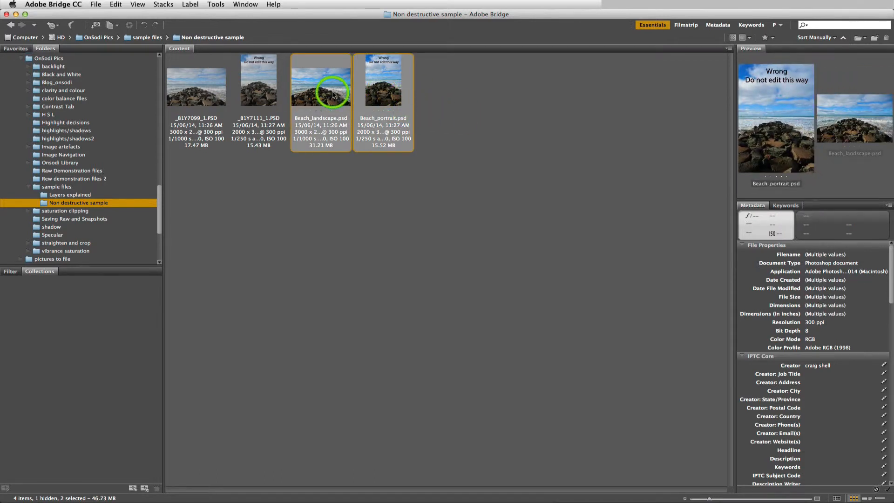
{"action": "double_click", "coordinate": [333, 93]}
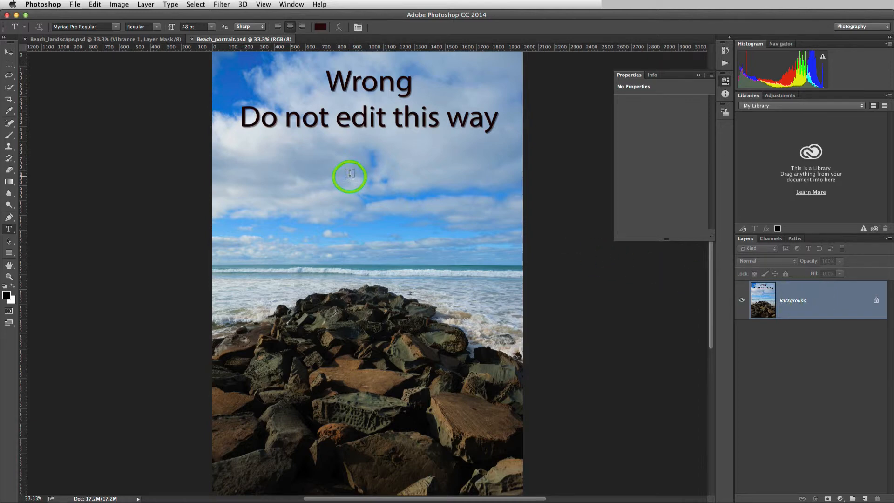
Bring up Beach_landscape.psd and set its Vibrance adjustment layer's Vibrance to -33.
{"action": "left_click", "coordinate": [67, 41]}
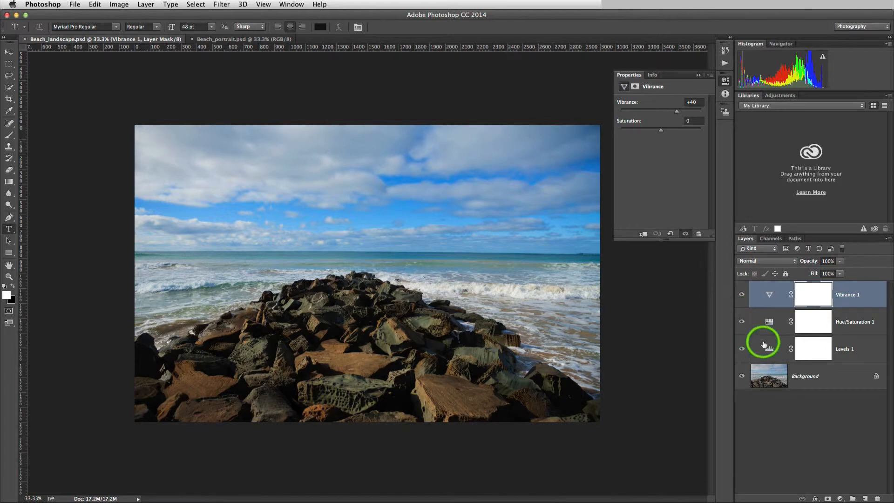
{"action": "left_click", "coordinate": [769, 294]}
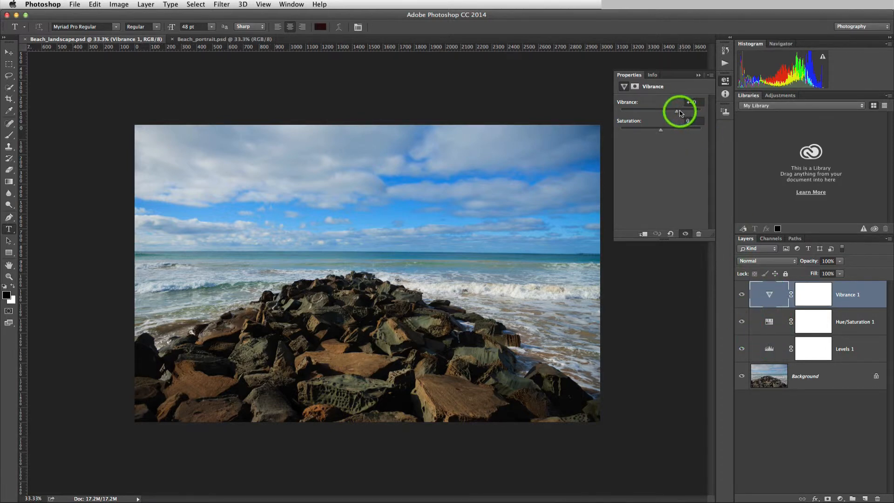
{"action": "left_click_drag", "start_coordinate": [677, 115], "coordinate": [648, 112]}
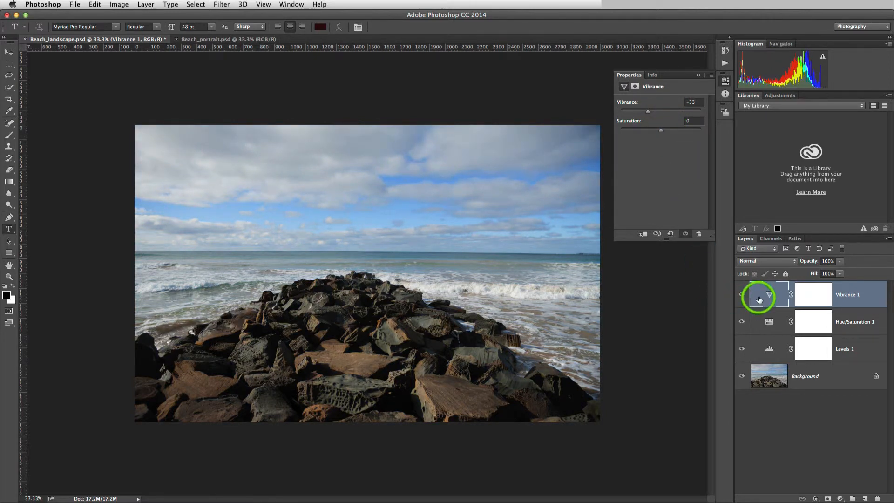
Set the Hue/Saturation adjustment layer's Master Saturation to -30 and its Blues Saturation to +63.
{"action": "left_click", "coordinate": [760, 316]}
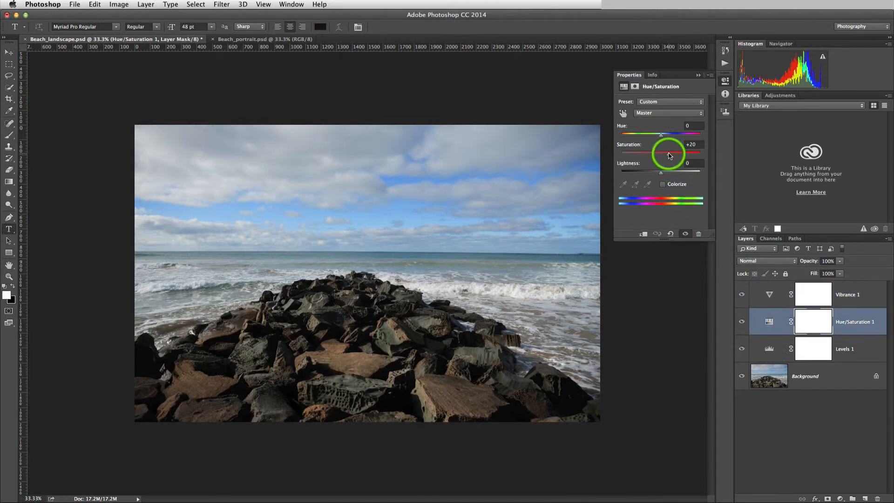
{"action": "left_click_drag", "start_coordinate": [667, 156], "coordinate": [652, 156]}
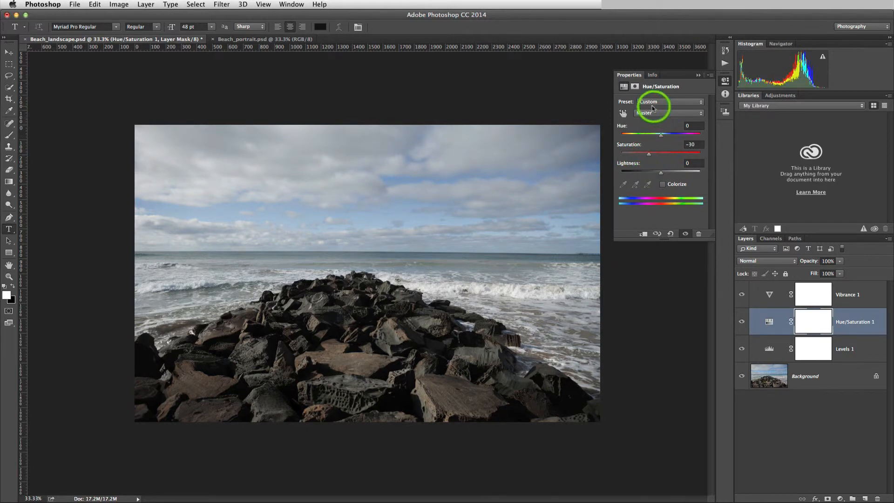
{"action": "left_click", "coordinate": [652, 113]}
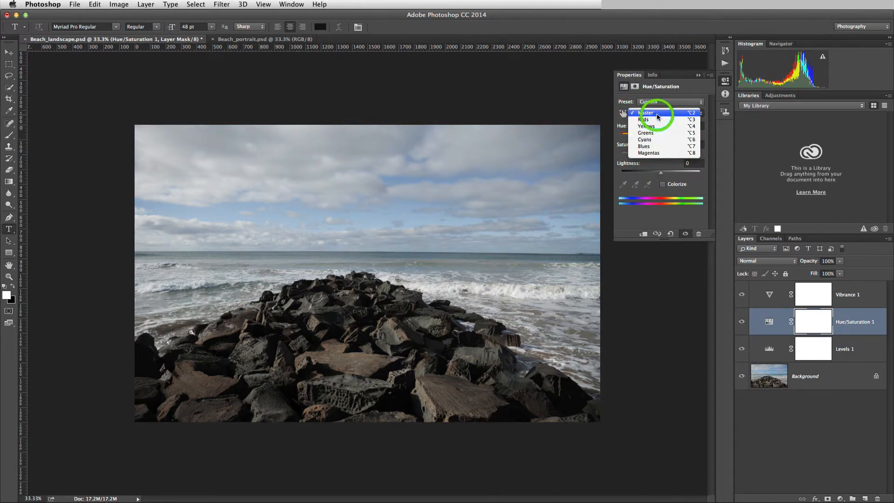
{"action": "left_click", "coordinate": [644, 146]}
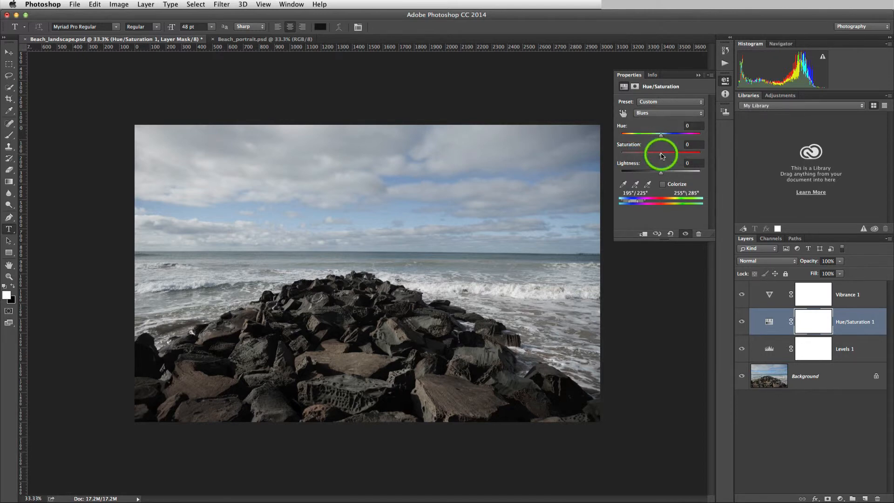
{"action": "left_click_drag", "start_coordinate": [661, 153], "coordinate": [687, 157]}
{"action": "left_click", "coordinate": [807, 317]}
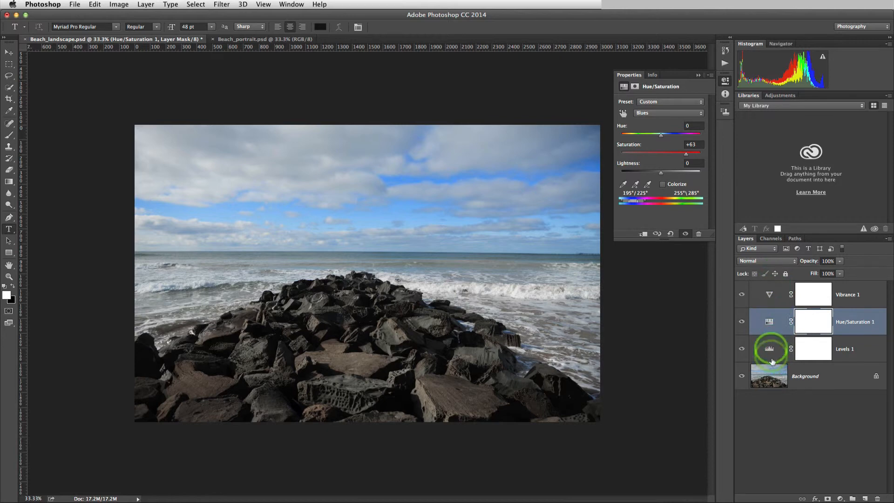
Switch to the Beach_portrait.psd document to compare its single flattened Background layer.
{"action": "left_click", "coordinate": [243, 39]}
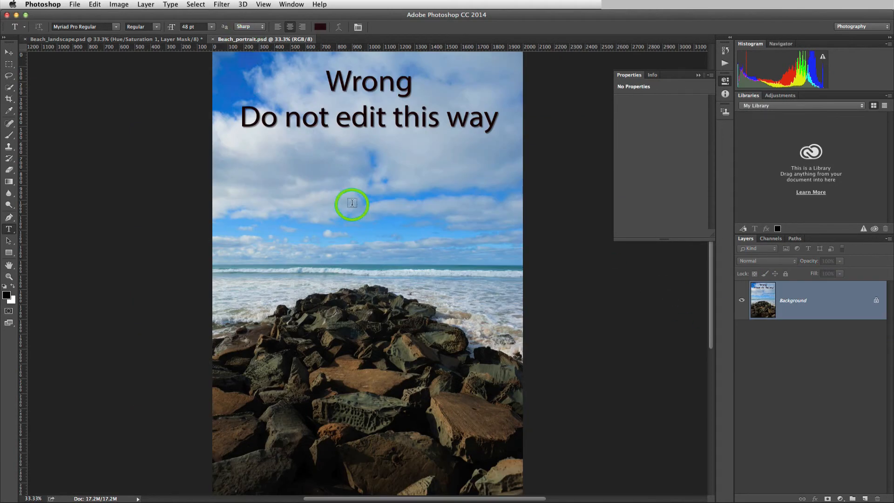